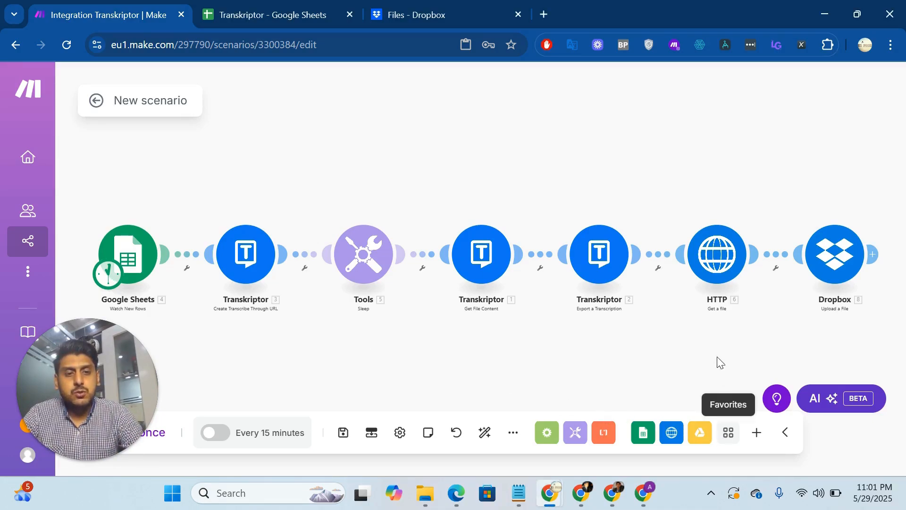
pyautogui.click(726, 433)
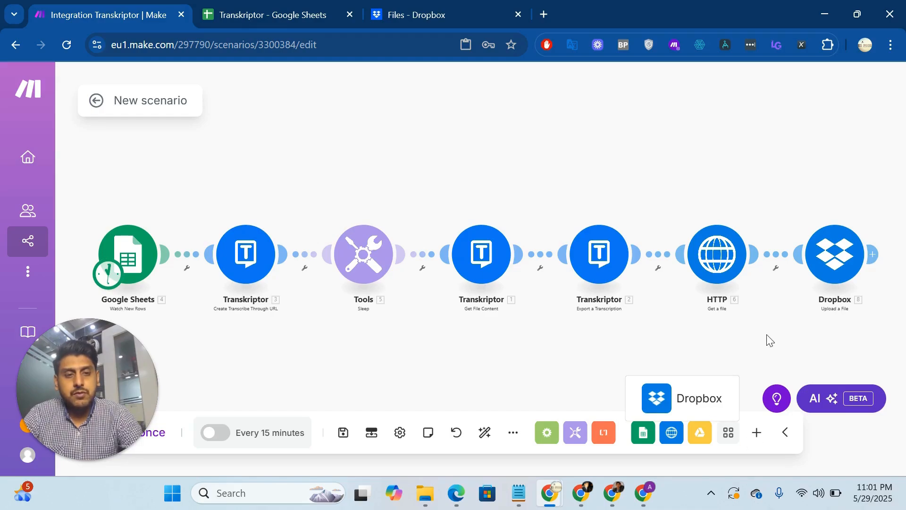
pyautogui.click(753, 433)
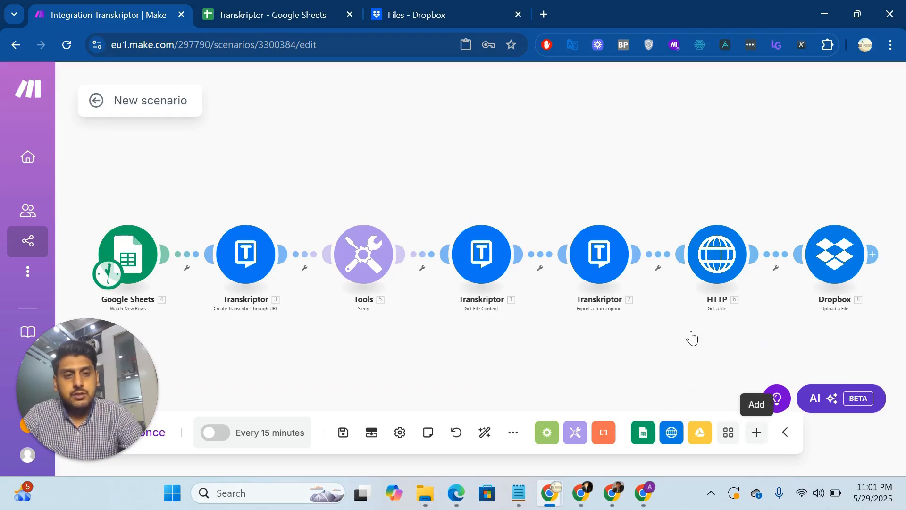
# Start adding a module after Dropbox, find the Transkriptor app and look through its available modules without adding one.
pyautogui.moveTo(855, 314); pyautogui.dragTo(782, 306)
pyautogui.click(799, 245)
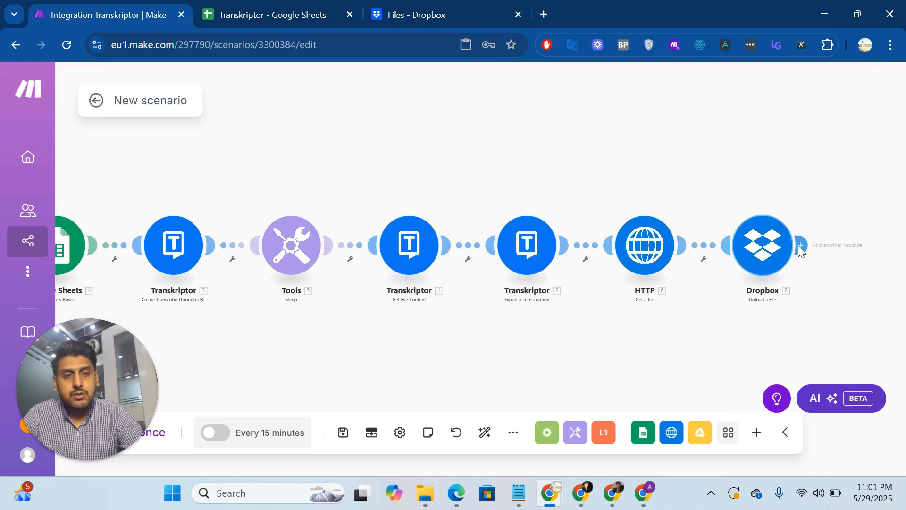
pyautogui.click(682, 250)
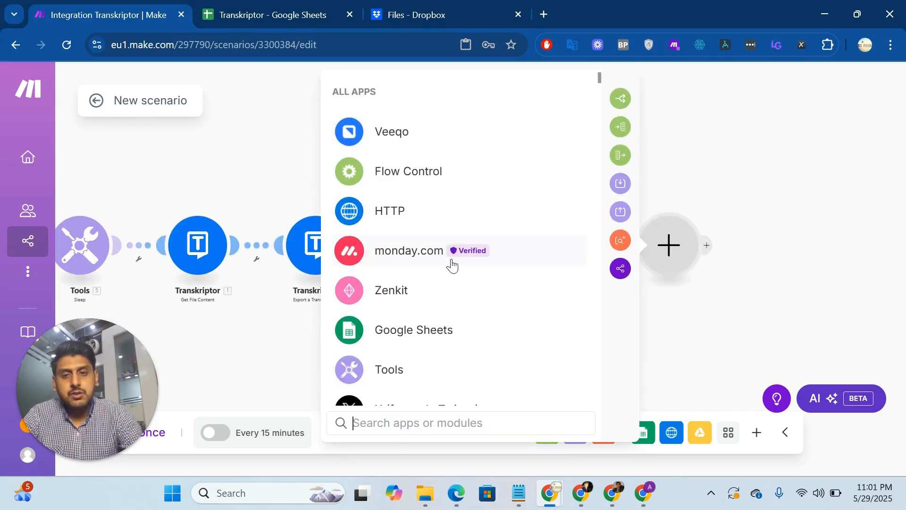
pyautogui.write('y')
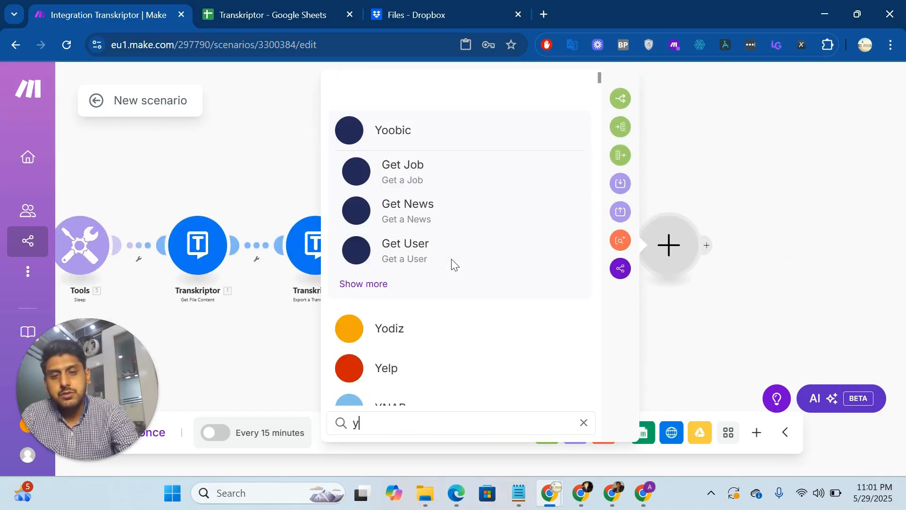
pyautogui.press('BackSpace')
pyautogui.write('tra')
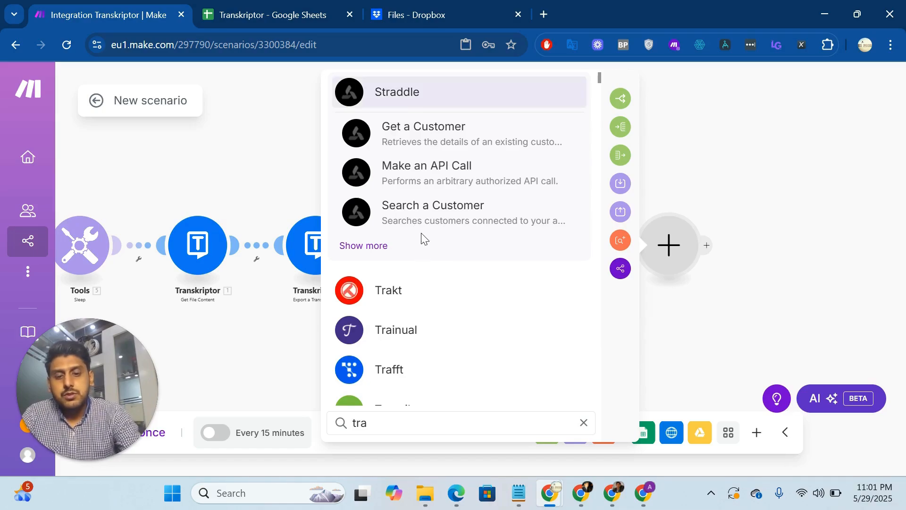
pyautogui.write('n')
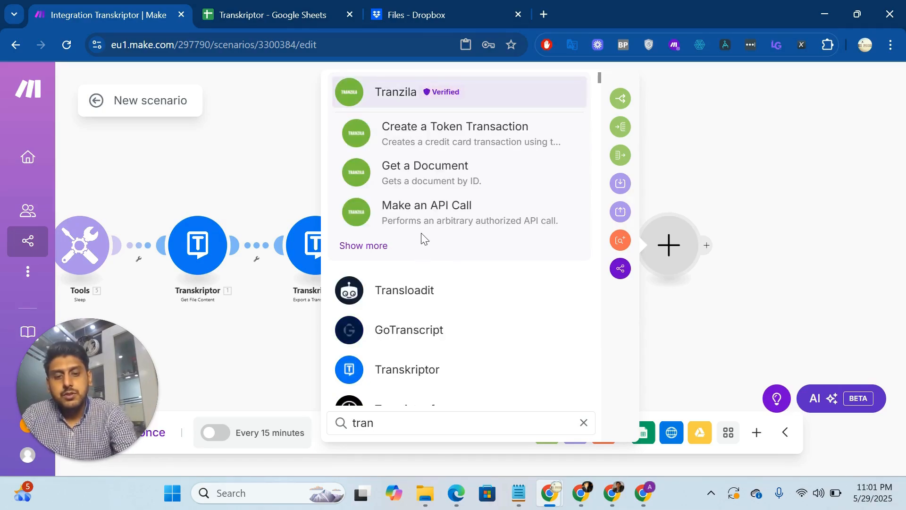
pyautogui.write('kr')
pyautogui.click(456, 90)
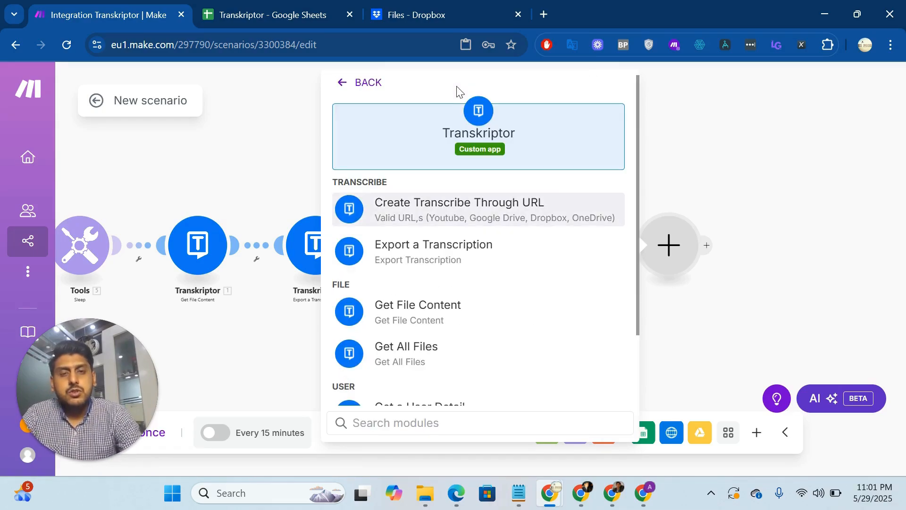
pyautogui.scroll(-1, 508, 283)
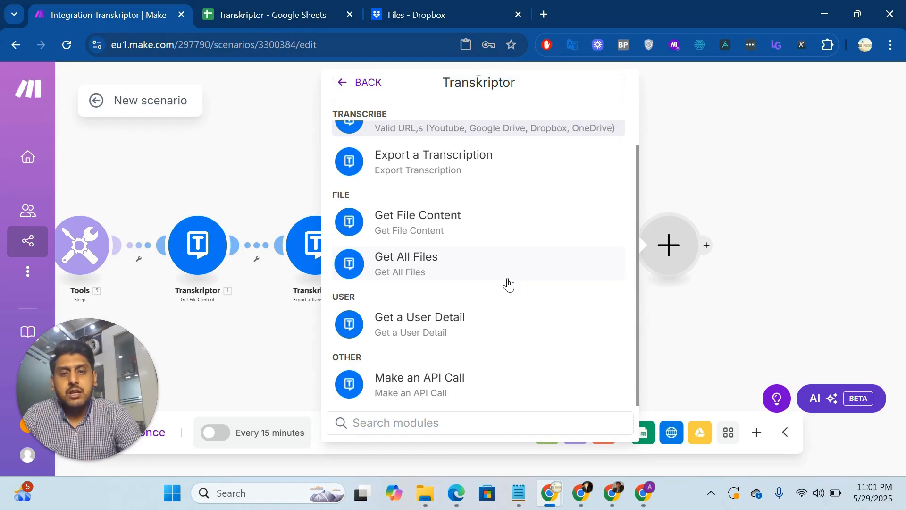
pyautogui.scroll(2, 508, 284)
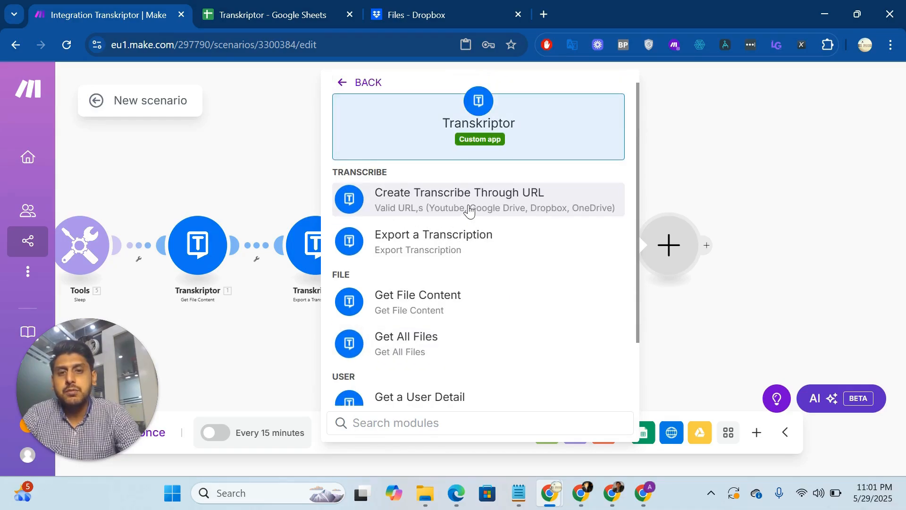
pyautogui.click(229, 350)
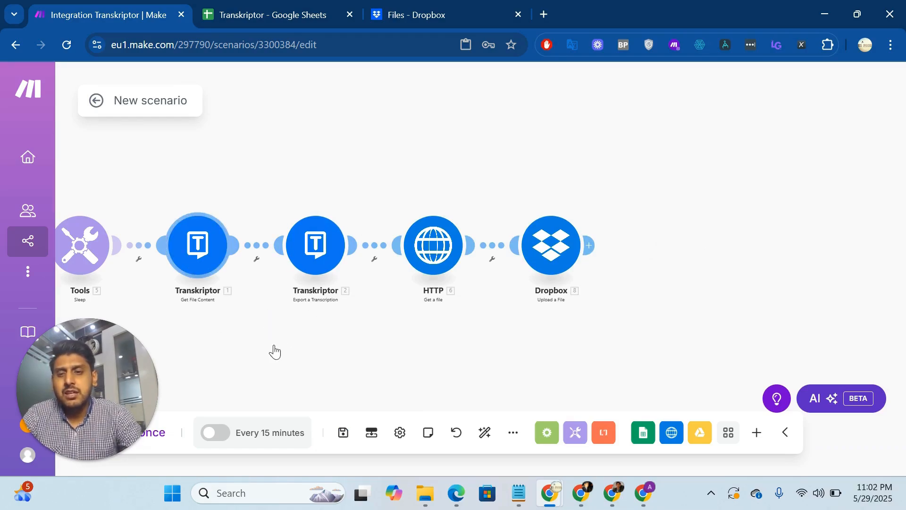
# Open the settings of the Create Transcribe Through URL module and start creating a new Transkriptor connection.
pyautogui.hscroll(-5, 273, 350)
pyautogui.moveTo(182, 331); pyautogui.dragTo(255, 326)
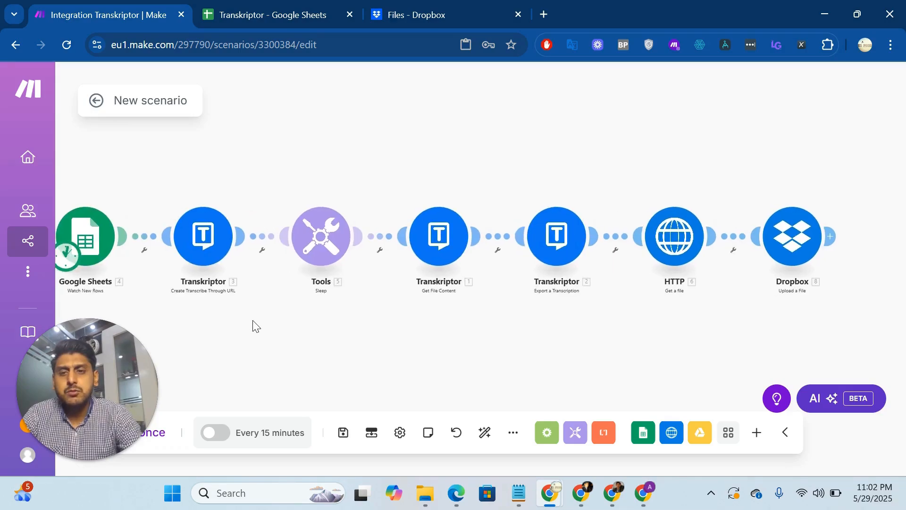
pyautogui.click(211, 241)
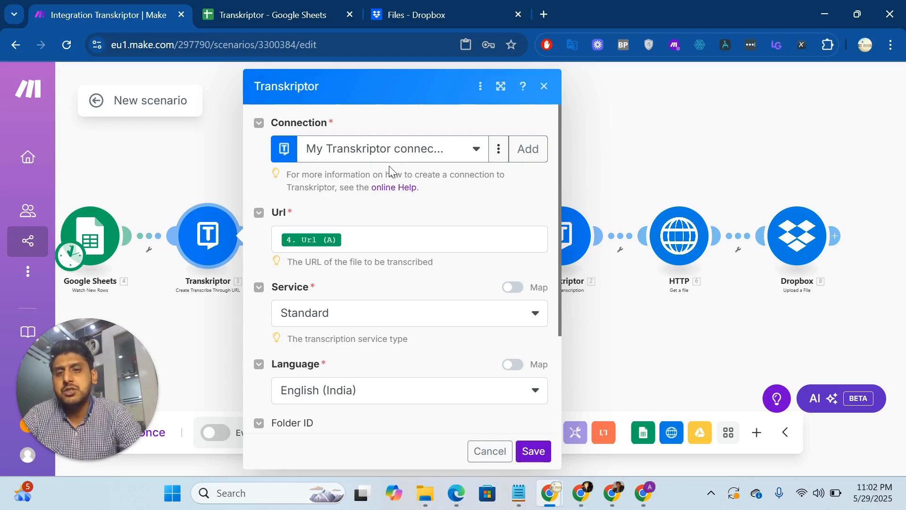
pyautogui.click(529, 150)
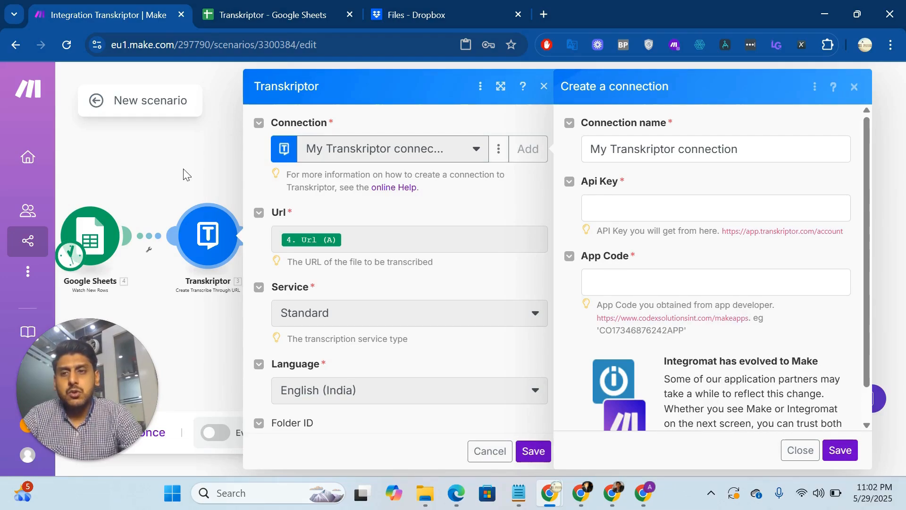
# Copy the Transkriptor API key from the Notepad note and paste it into the new connection's Api Key field in Make.
pyautogui.click(603, 200)
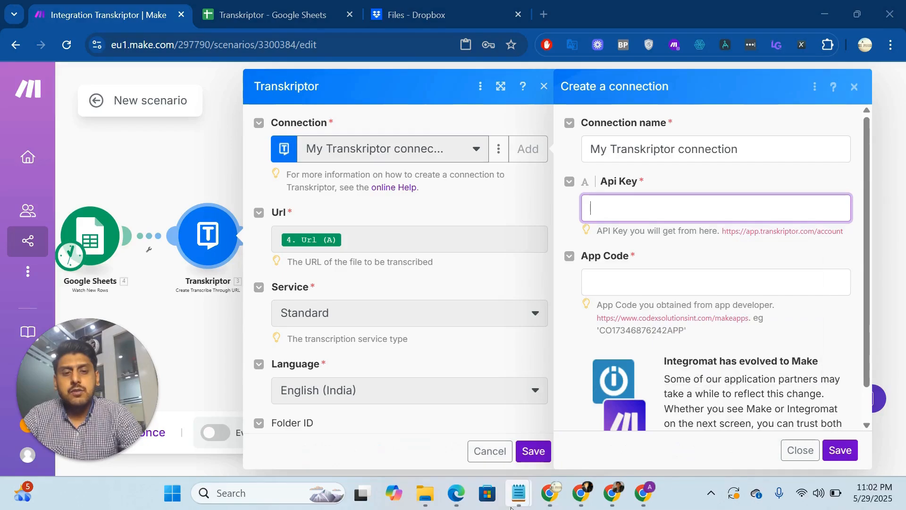
pyautogui.moveTo(518, 500)
pyautogui.click(693, 413)
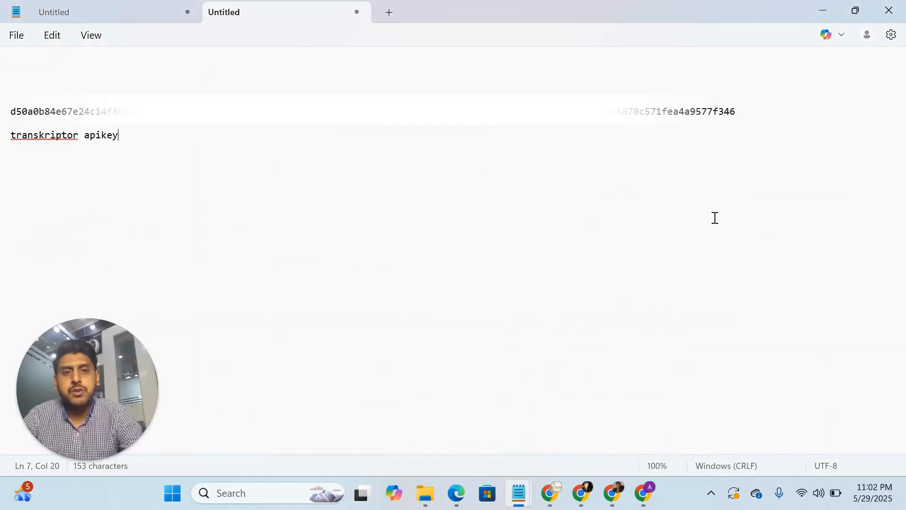
pyautogui.doubleClick(740, 118)
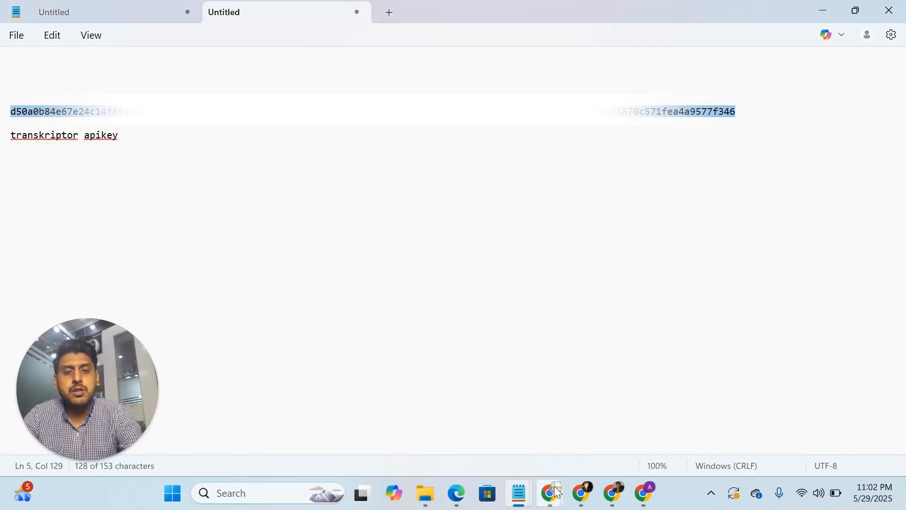
pyautogui.moveTo(549, 493)
pyautogui.click(651, 432)
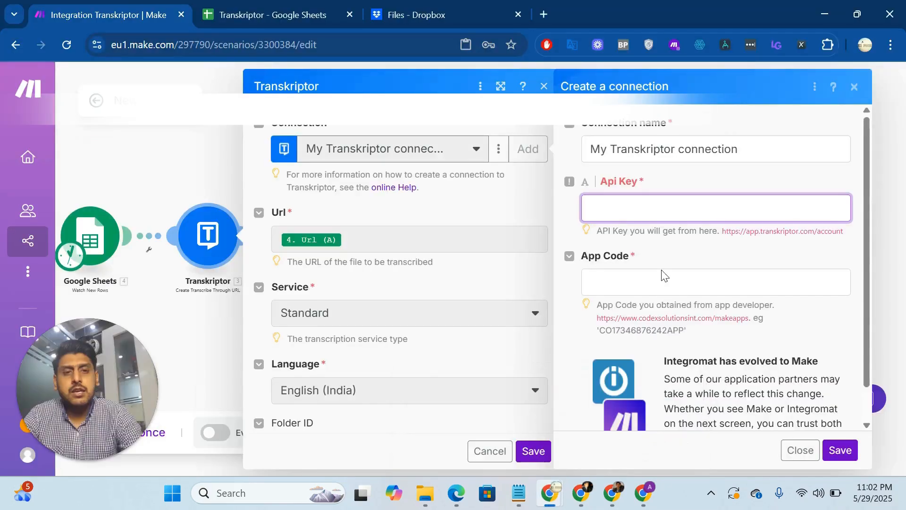
pyautogui.click(637, 206)
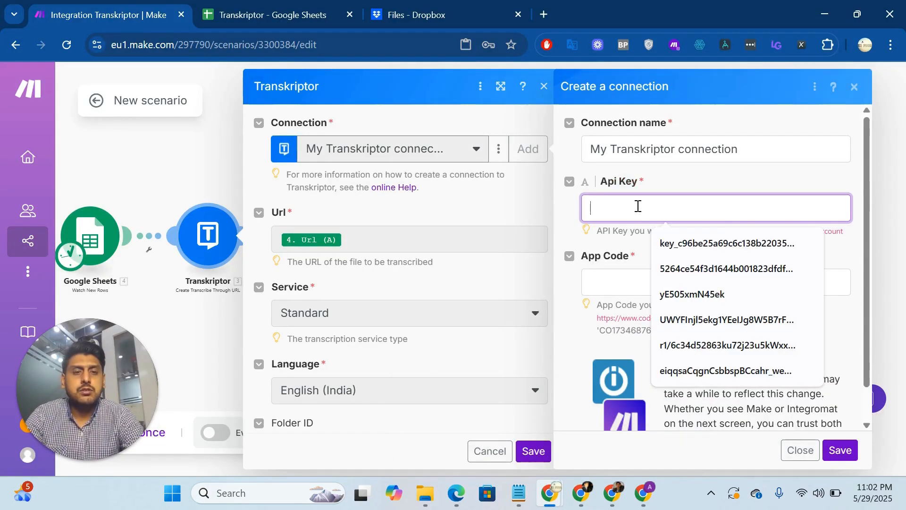
pyautogui.hotkey('ctrl', 'v')
pyautogui.click(667, 243)
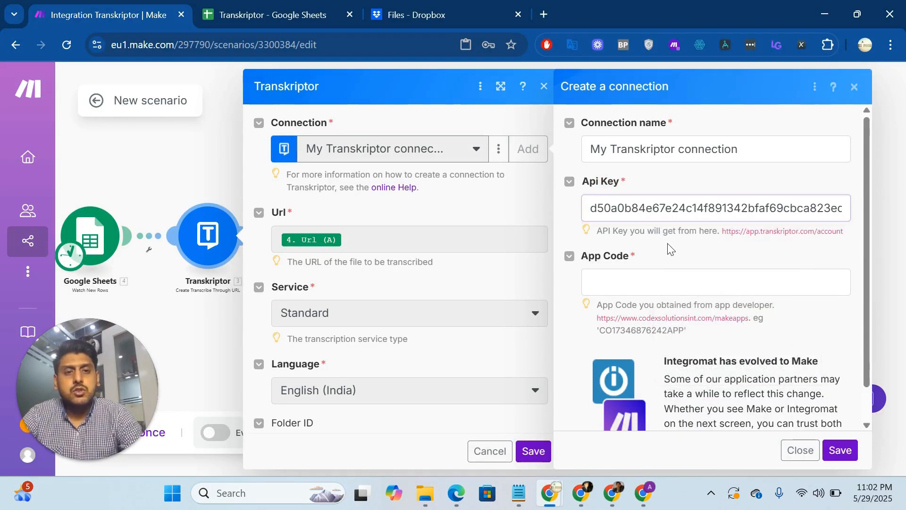
# Enter the app code for the new Transkriptor connection and save the connection.
pyautogui.click(644, 277)
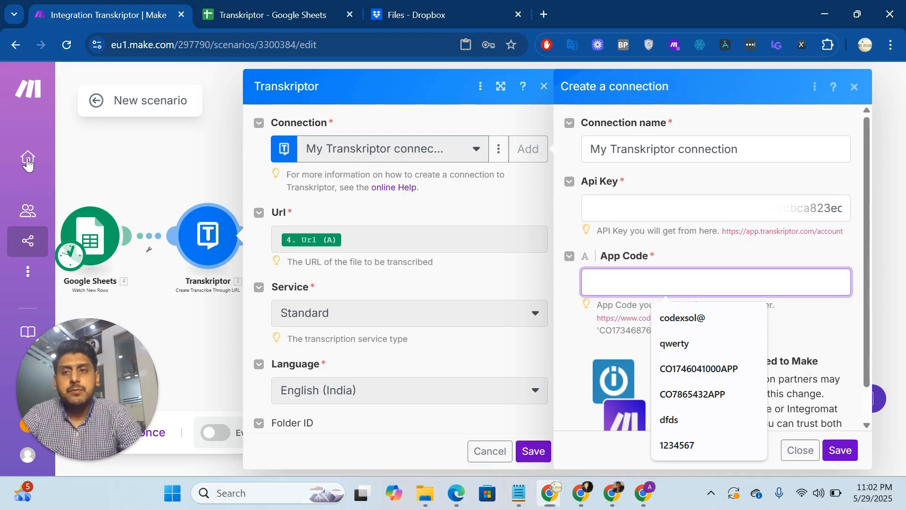
pyautogui.click(74, 187)
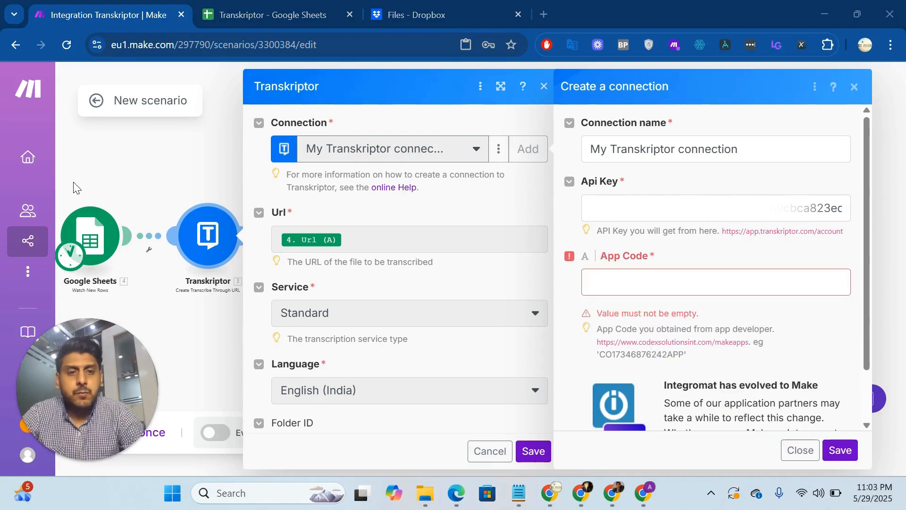
pyautogui.click(604, 278)
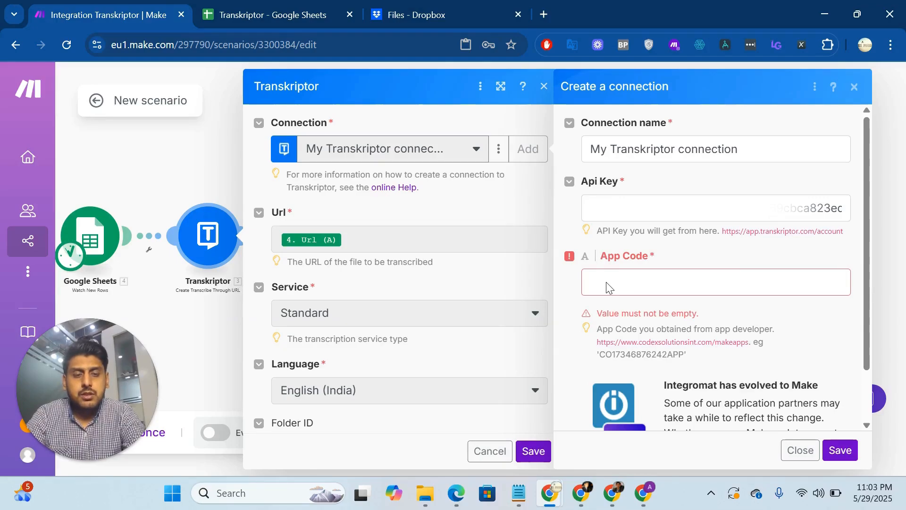
pyautogui.click(607, 284)
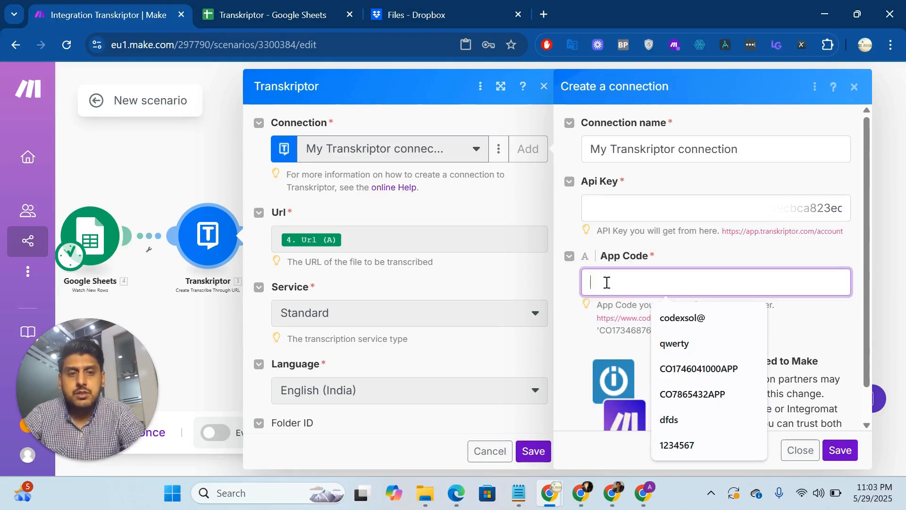
pyautogui.write('12345')
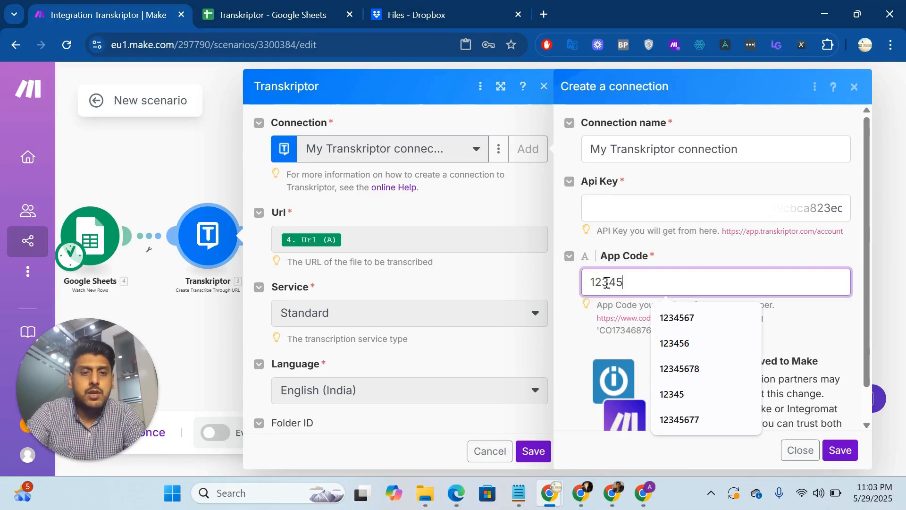
pyautogui.click(804, 334)
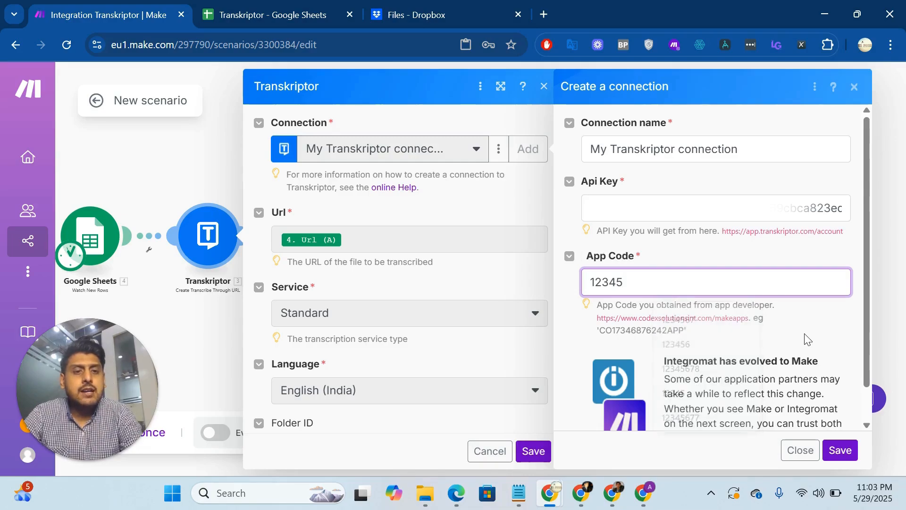
pyautogui.click(645, 332)
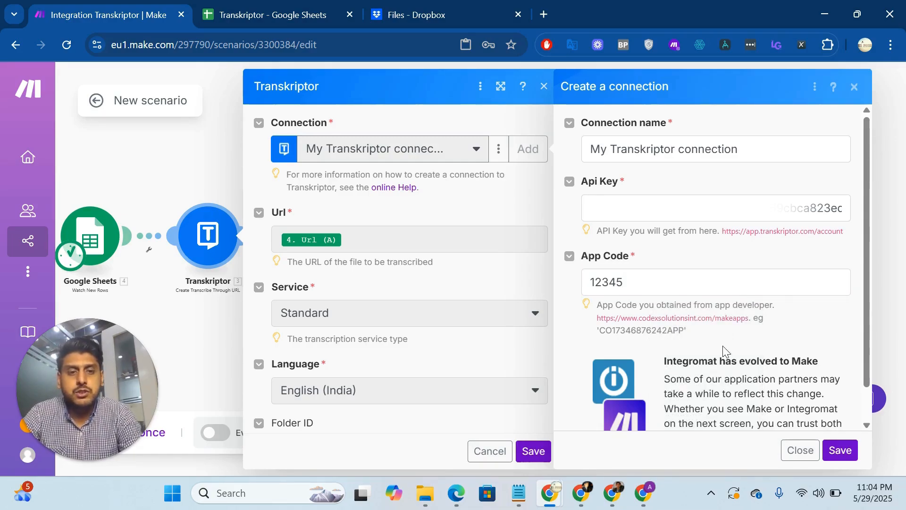
pyautogui.click(840, 451)
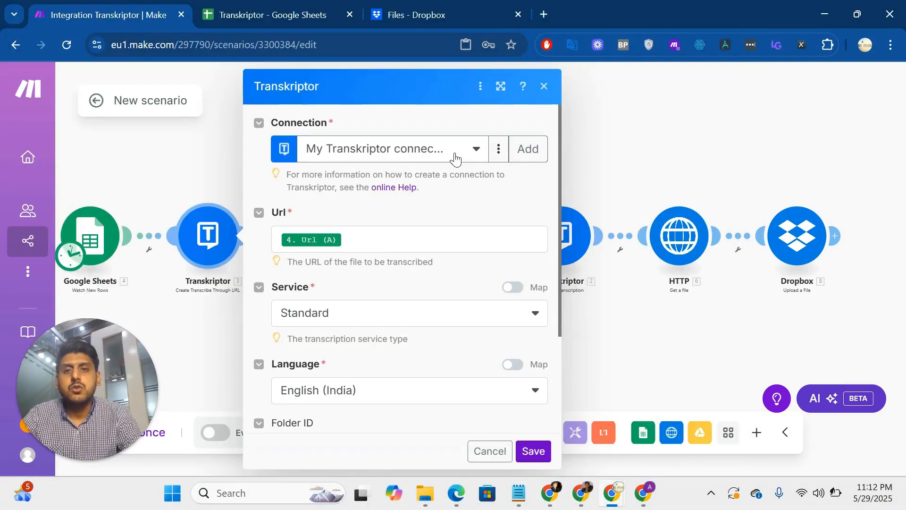
# Choose the second My Transkriptor connection for the Create Transcribe Through URL module and save its settings.
pyautogui.click(456, 159)
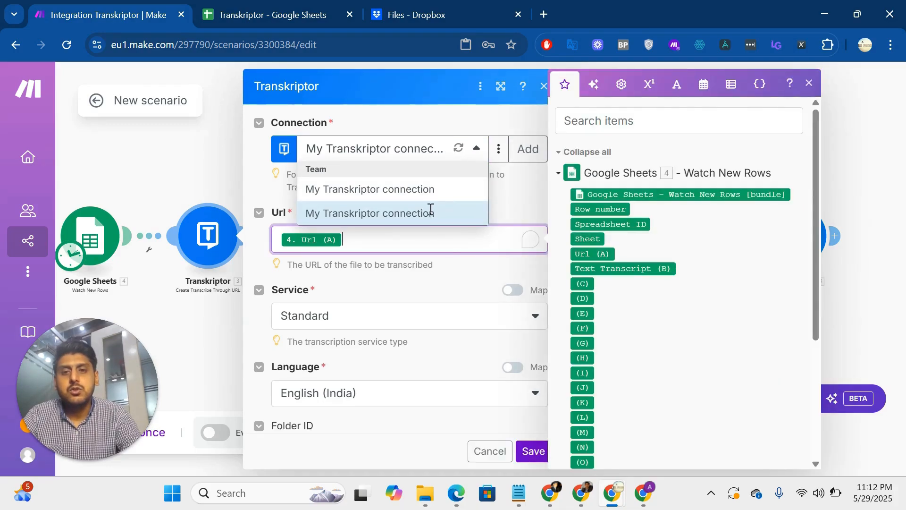
pyautogui.click(460, 212)
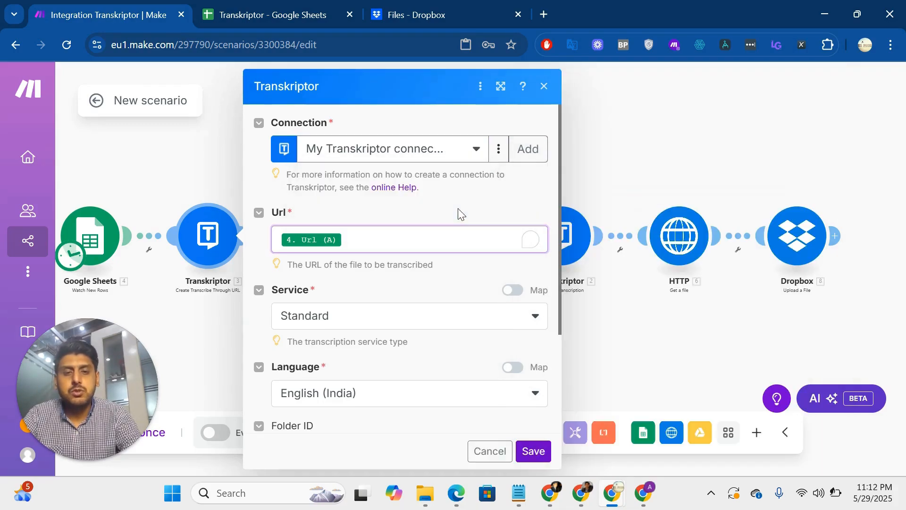
pyautogui.click(528, 451)
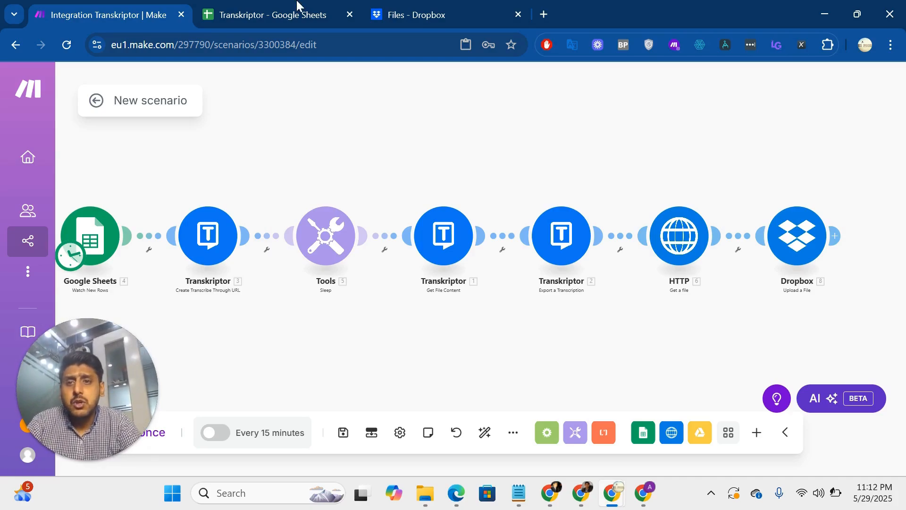
# Switch to the Transkriptor Google Sheet and examine the Url and Text Transcript columns in the Codex sheet.
pyautogui.moveTo(137, 190); pyautogui.dragTo(179, 183)
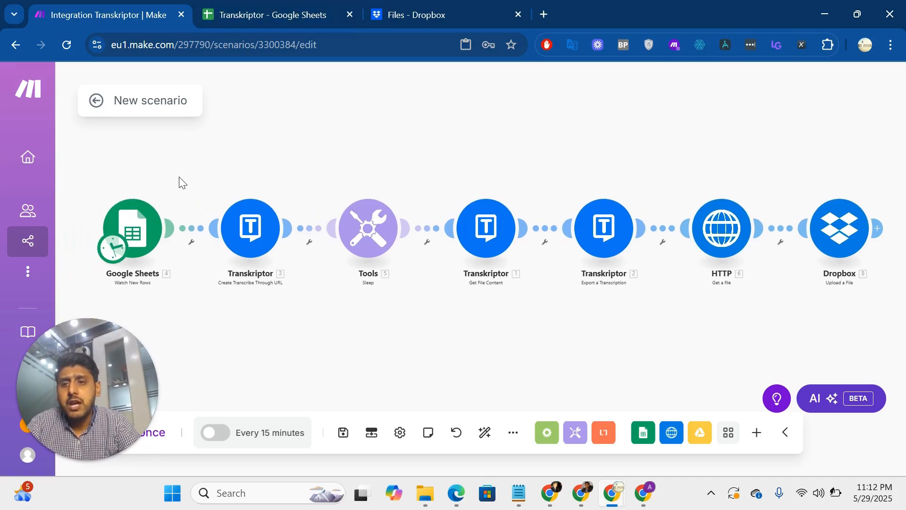
pyautogui.click(276, 7)
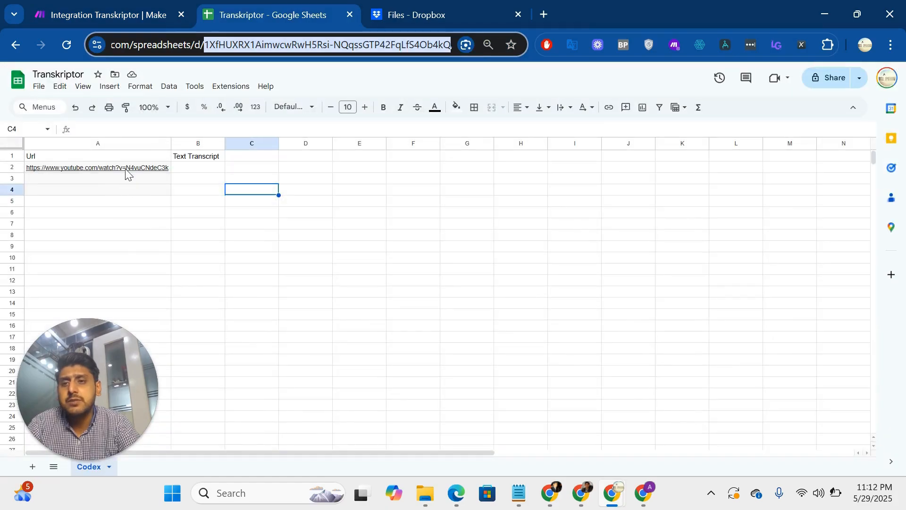
pyautogui.click(185, 169)
# Return to the Make scenario and set the Google Sheets Watch New Rows trigger to start from the manually chosen YouTube URL row.
pyautogui.click(146, 11)
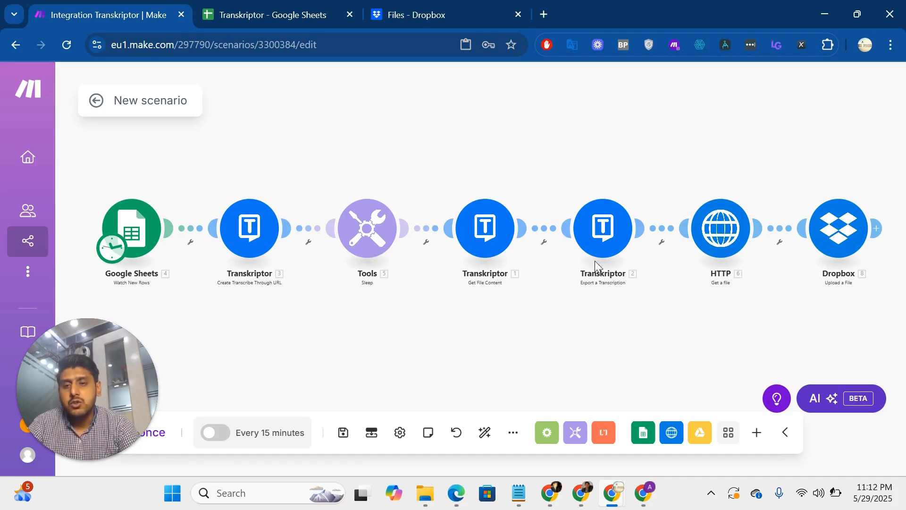
pyautogui.rightClick(138, 230)
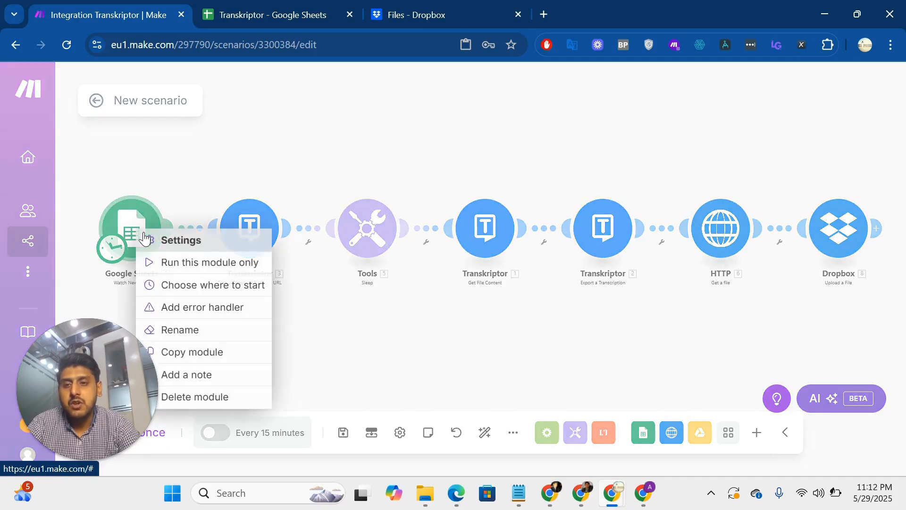
pyautogui.click(205, 285)
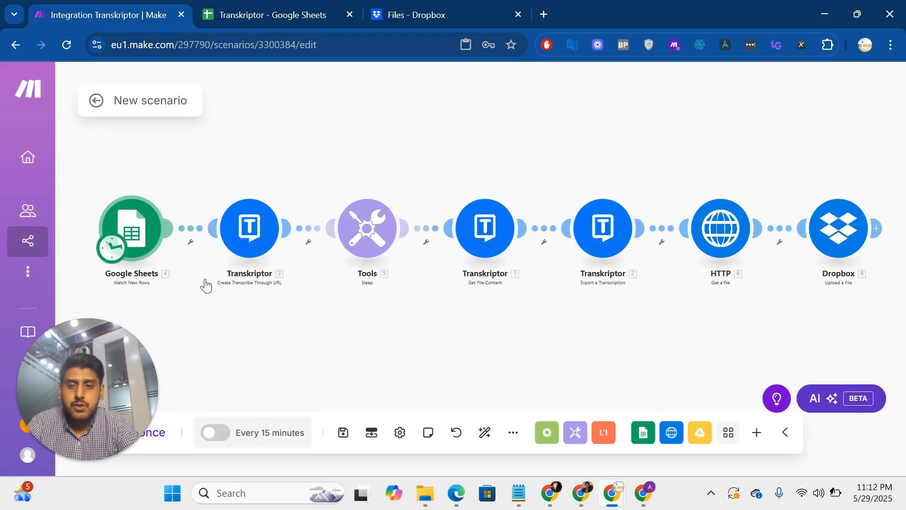
pyautogui.click(212, 256)
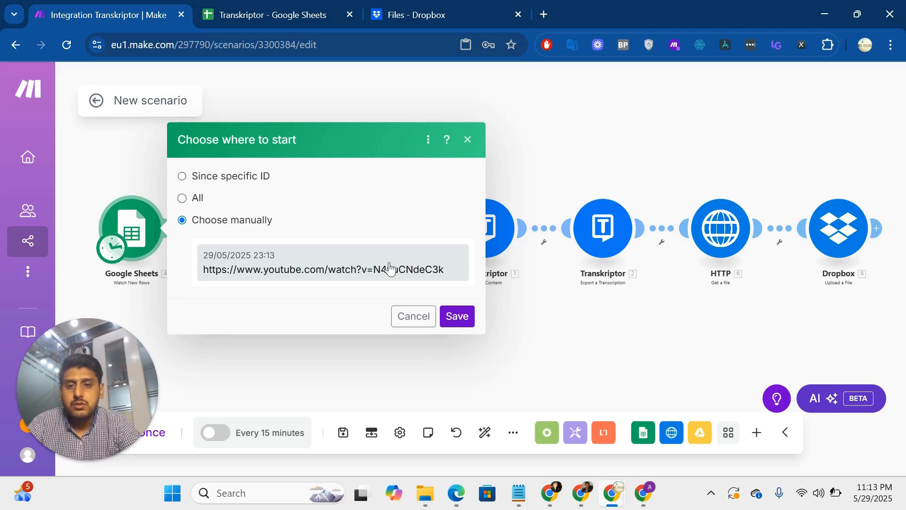
pyautogui.click(459, 317)
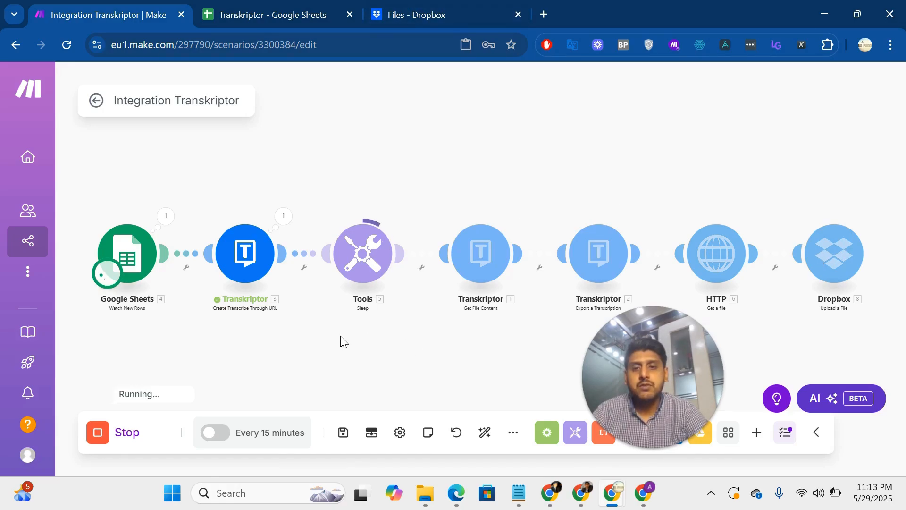
# Inspect the input and output bundles of the Create Transcribe Through URL module for the current run.
pyautogui.moveTo(375, 274); pyautogui.dragTo(302, 268)
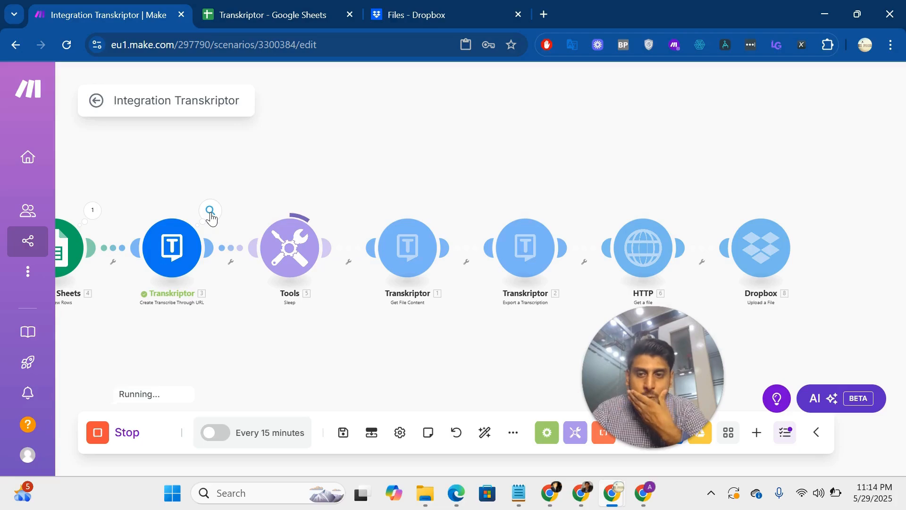
pyautogui.click(211, 215)
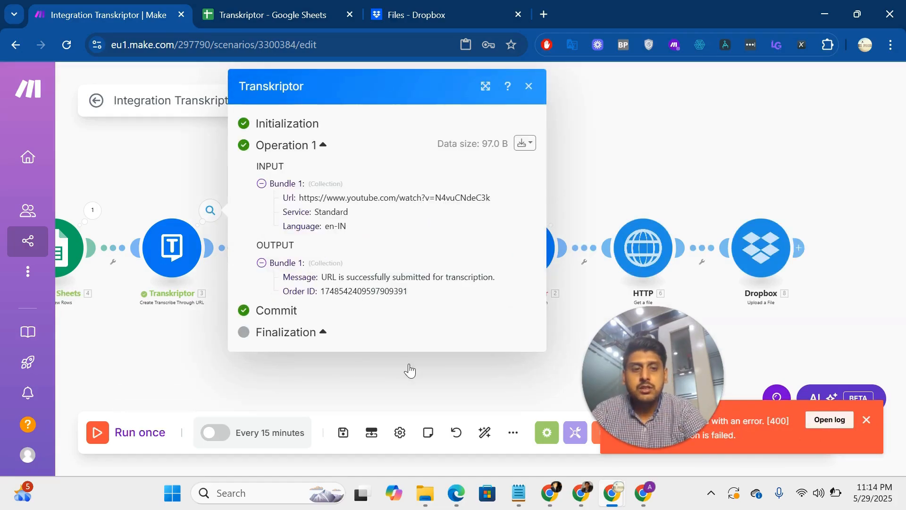
pyautogui.click(410, 366)
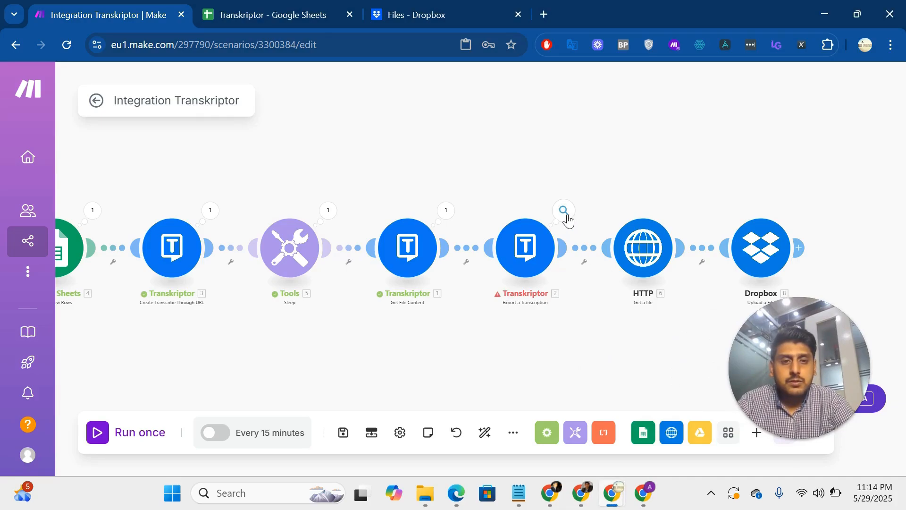
# Examine the Export a Transcription module's run error and the Get File Content module's output bundle.
pyautogui.click(564, 211)
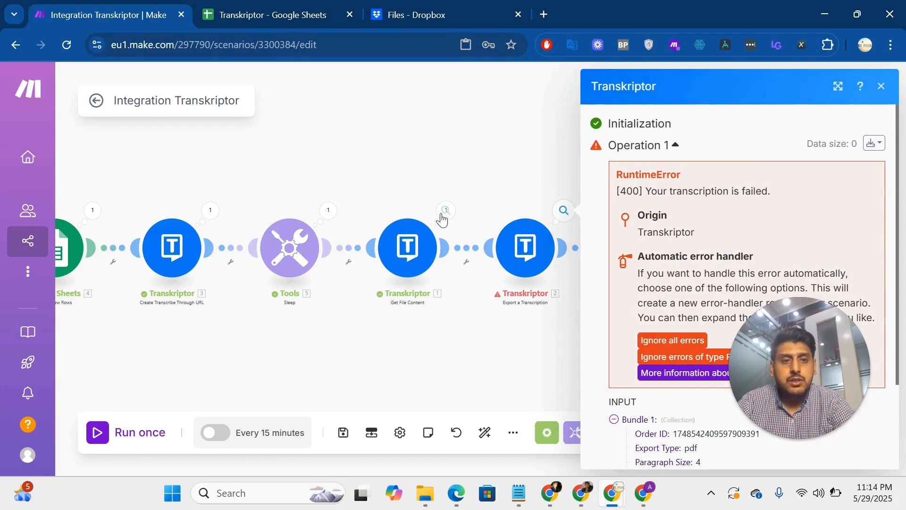
pyautogui.click(441, 219)
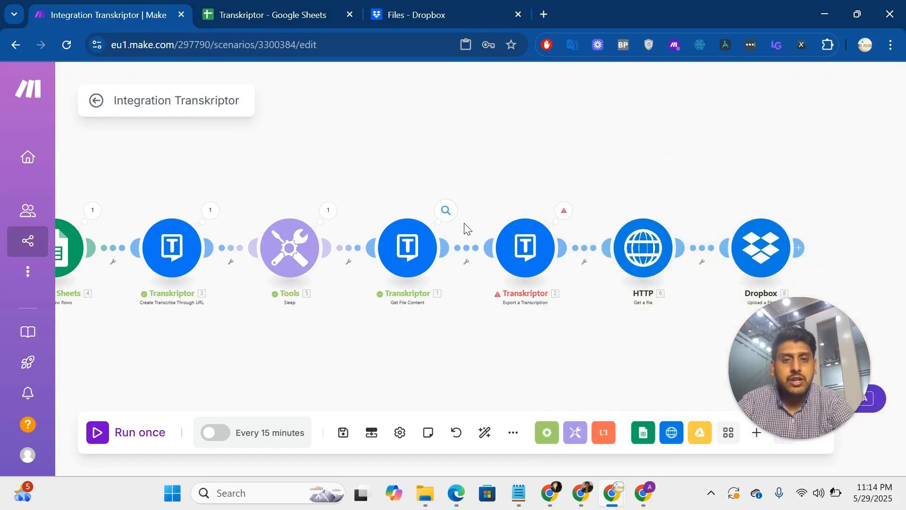
pyautogui.click(445, 212)
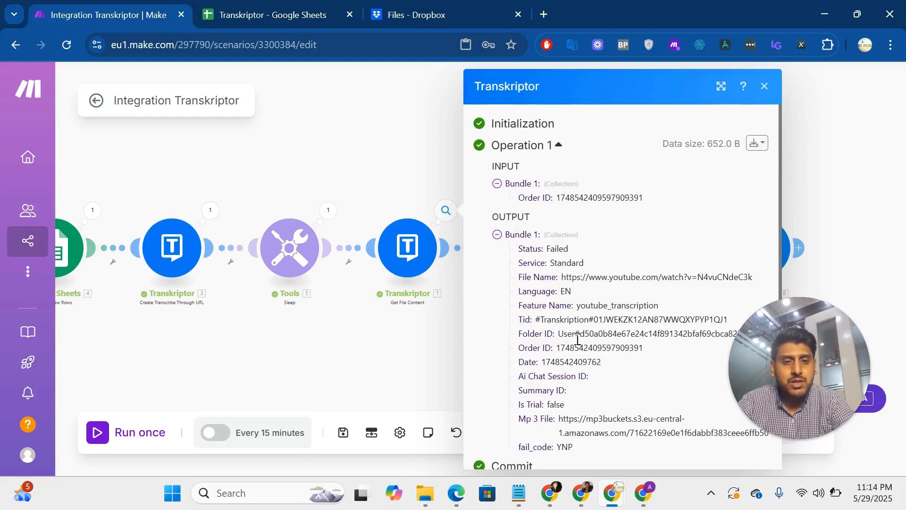
pyautogui.scroll(-2, 576, 343)
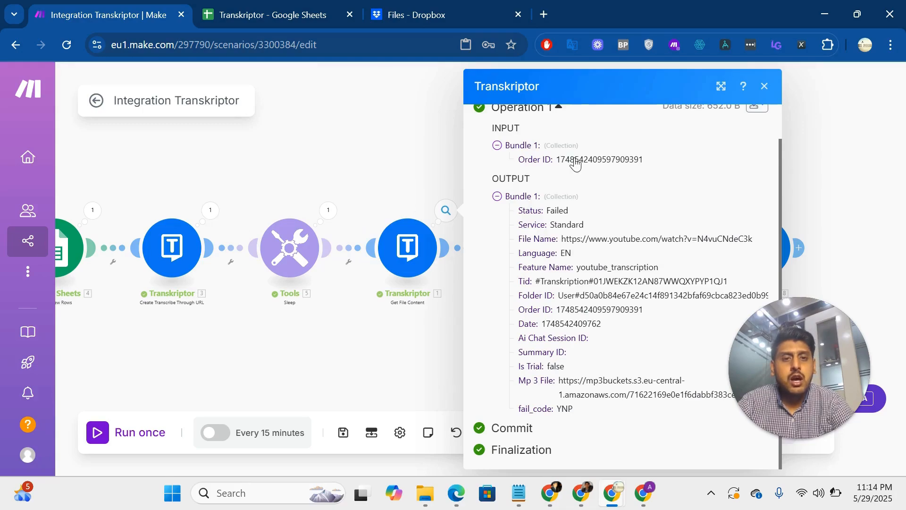
pyautogui.click(765, 87)
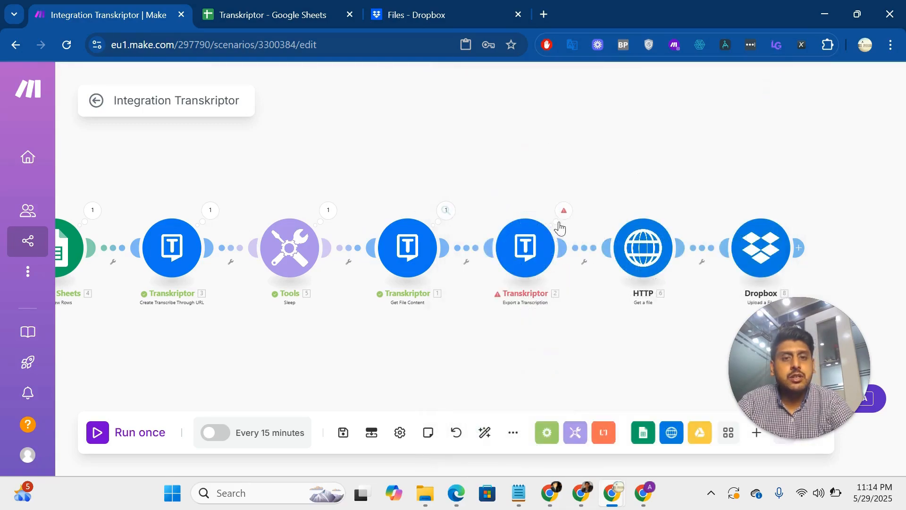
# Check the Transkriptor connection choices in the Create Transcribe Through URL module and save its settings.
pyautogui.click(408, 247)
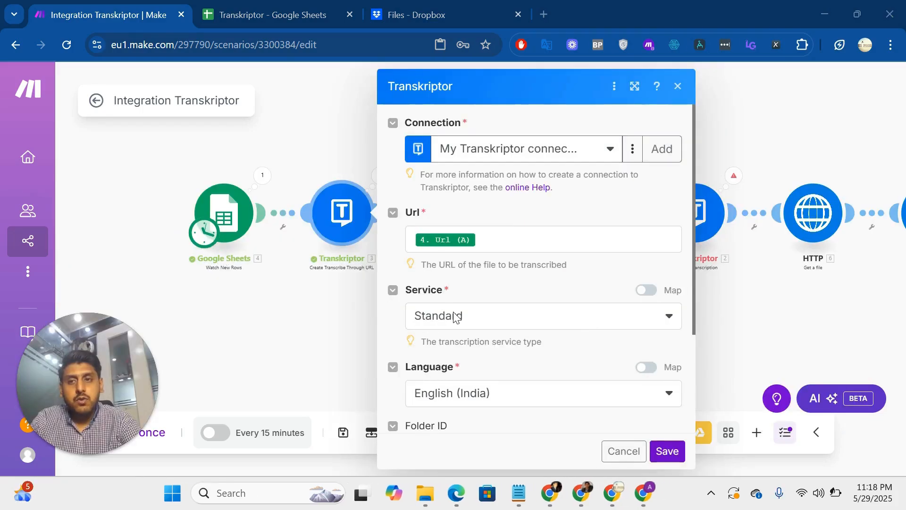
pyautogui.click(526, 156)
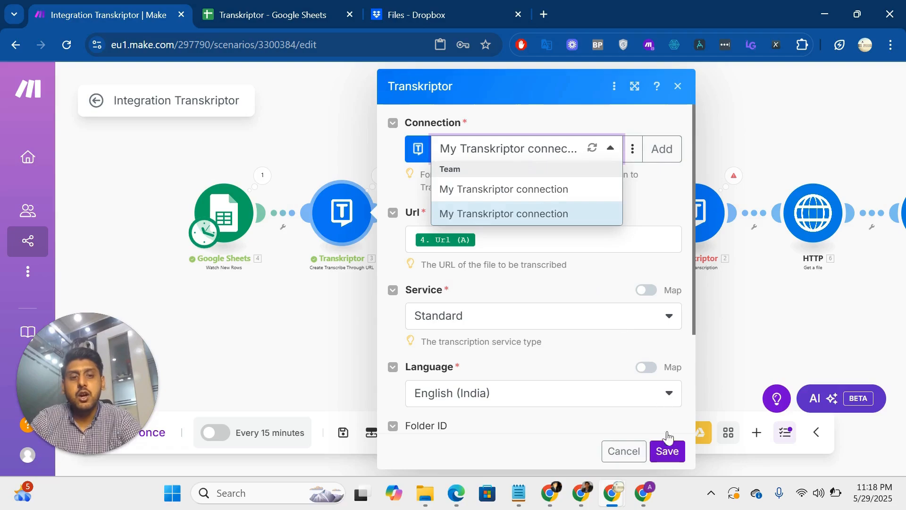
pyautogui.click(672, 454)
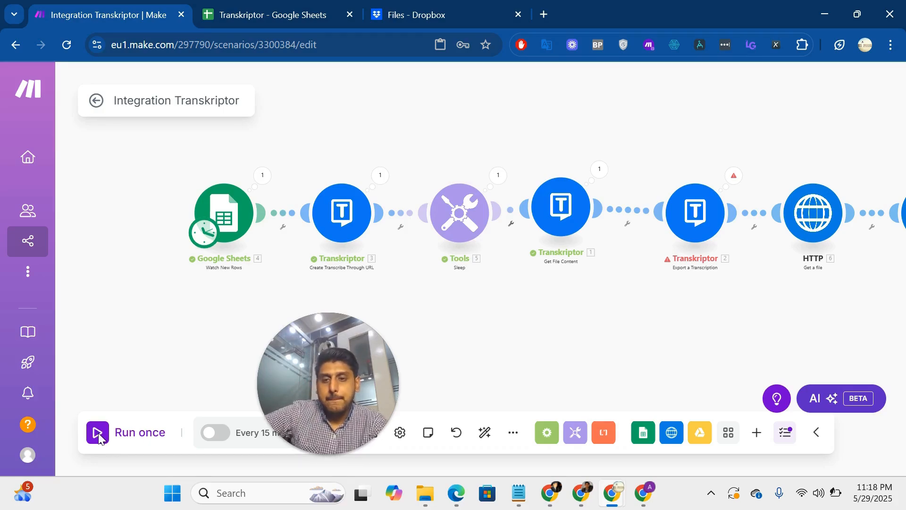
# Run the Integration Transkriptor scenario once and follow its progress through to the Dropbox module.
pyautogui.click(95, 433)
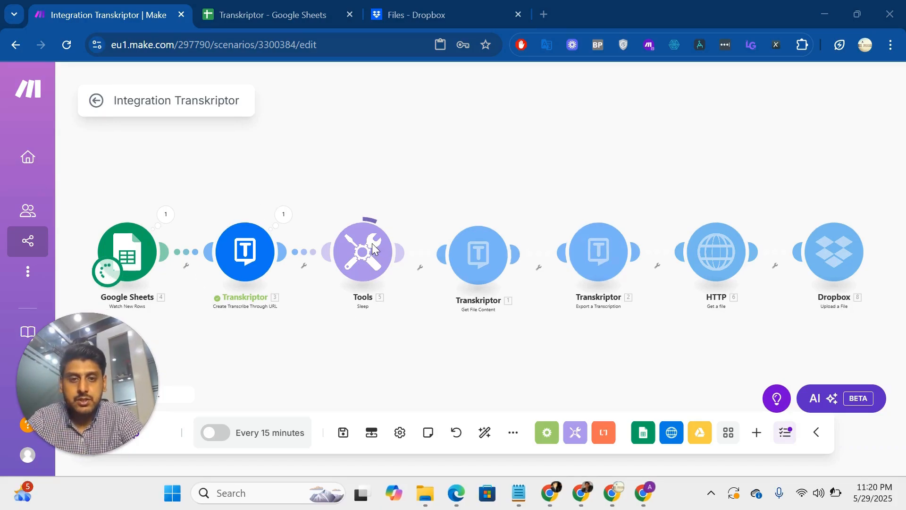
pyautogui.click(486, 326)
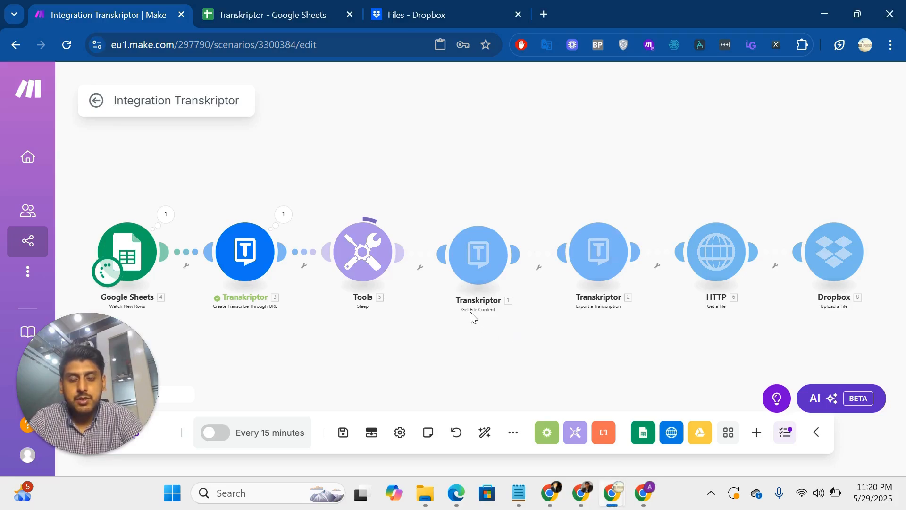
pyautogui.hscroll(2, 505, 337)
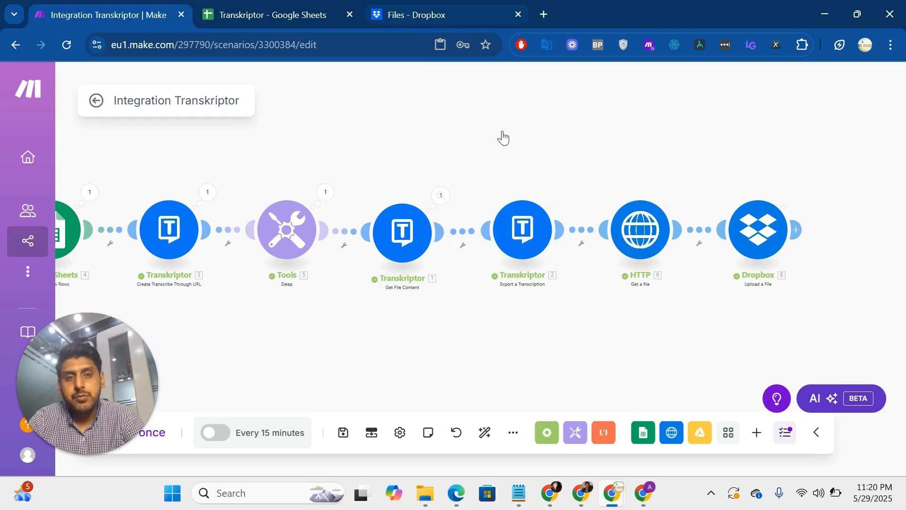
# Switch to Dropbox and look for the uploaded transcript among all files and the recent files.
pyautogui.click(438, 14)
pyautogui.scroll(-9, 414, 347)
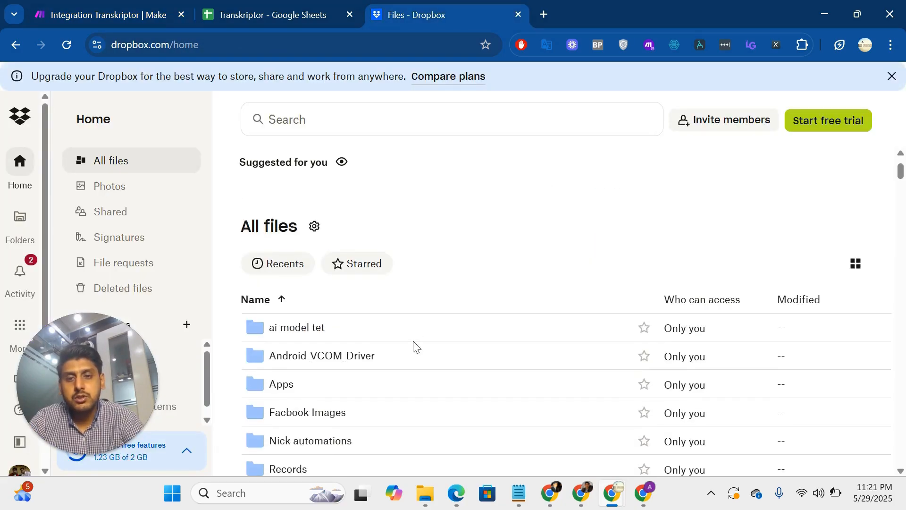
pyautogui.scroll(-5, 413, 346)
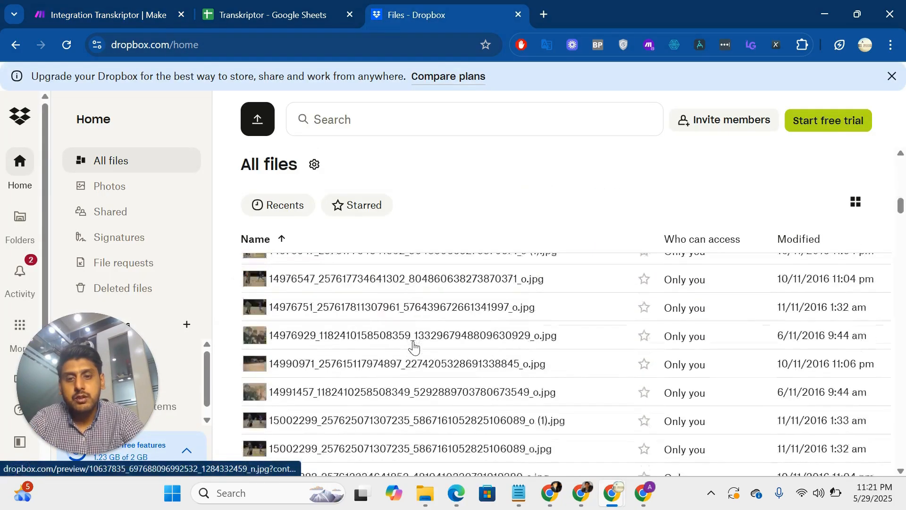
pyautogui.scroll(15, 413, 345)
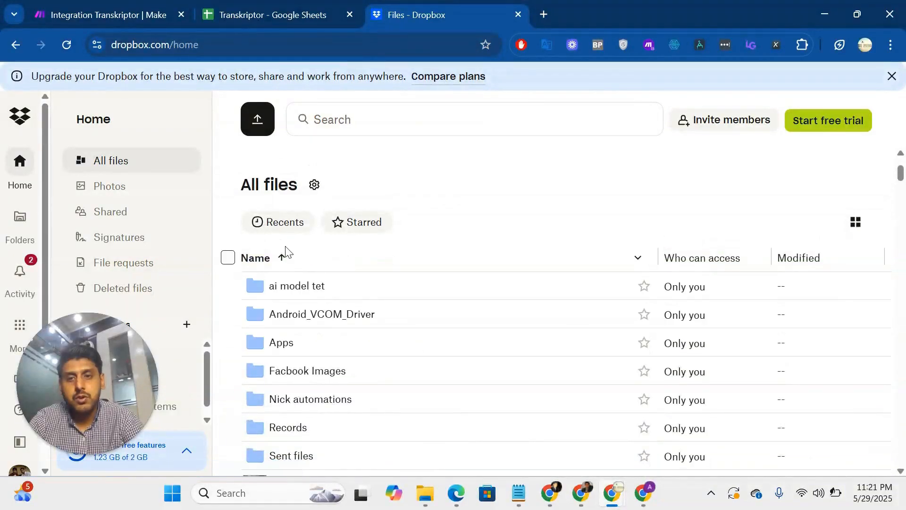
pyautogui.click(278, 222)
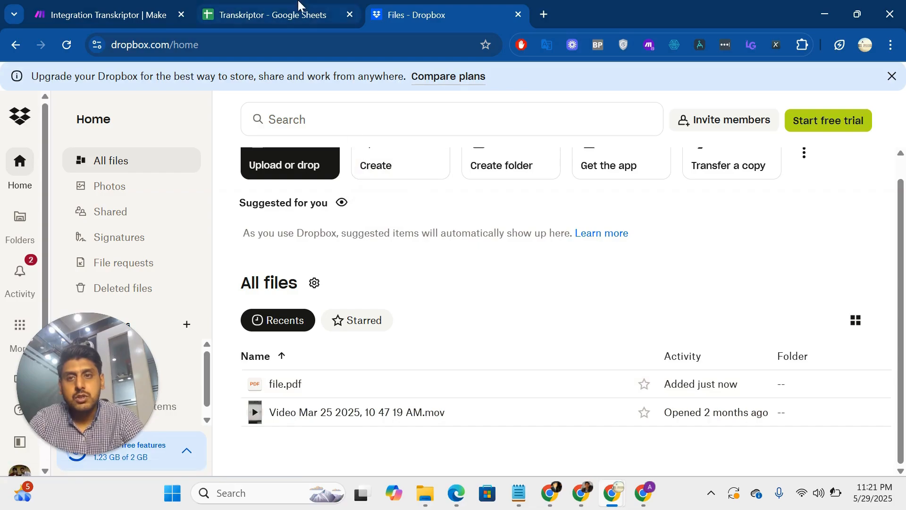
# Return to the Make scenario and examine the Get File Content module's output, including the expanded Content array.
pyautogui.click(154, 7)
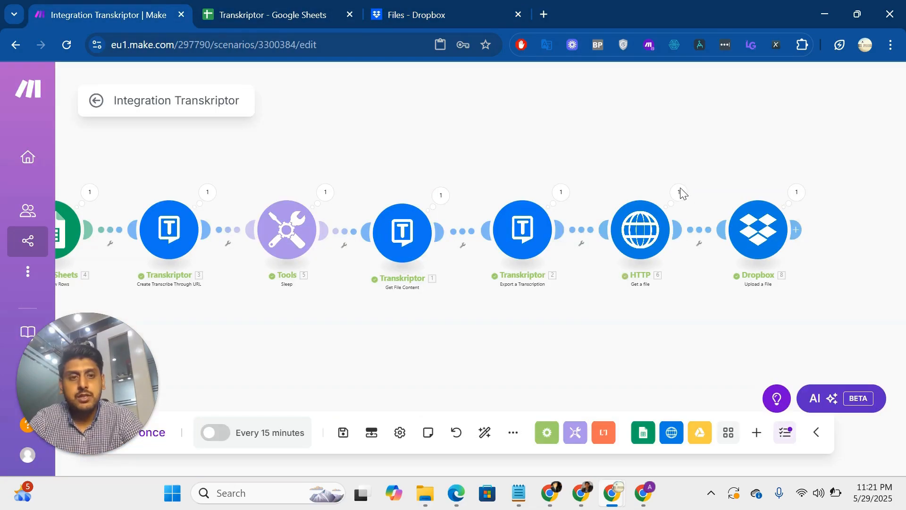
pyautogui.click(441, 196)
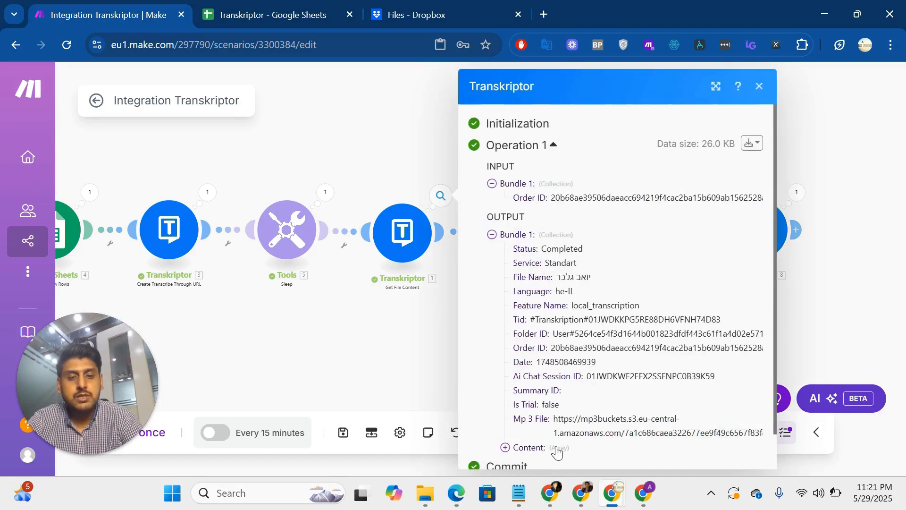
pyautogui.scroll(-1, 416, 340)
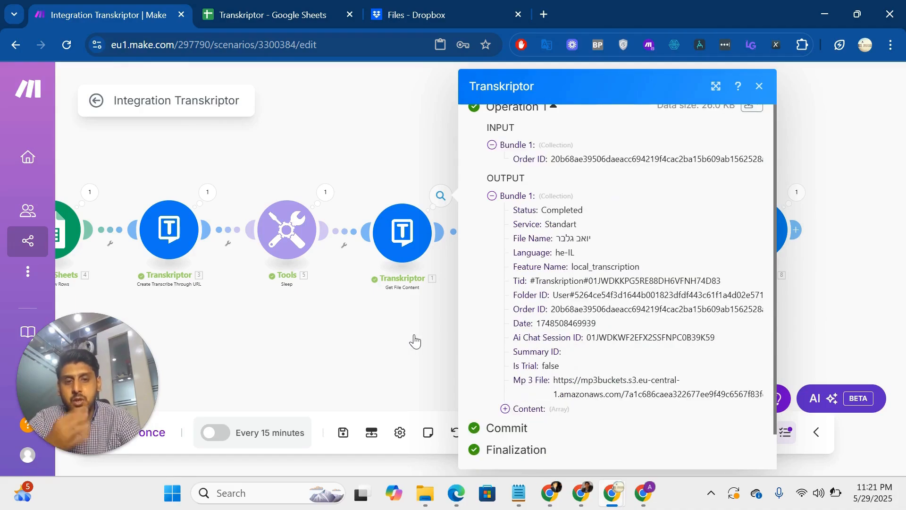
pyautogui.click(505, 409)
pyautogui.scroll(-4, 548, 380)
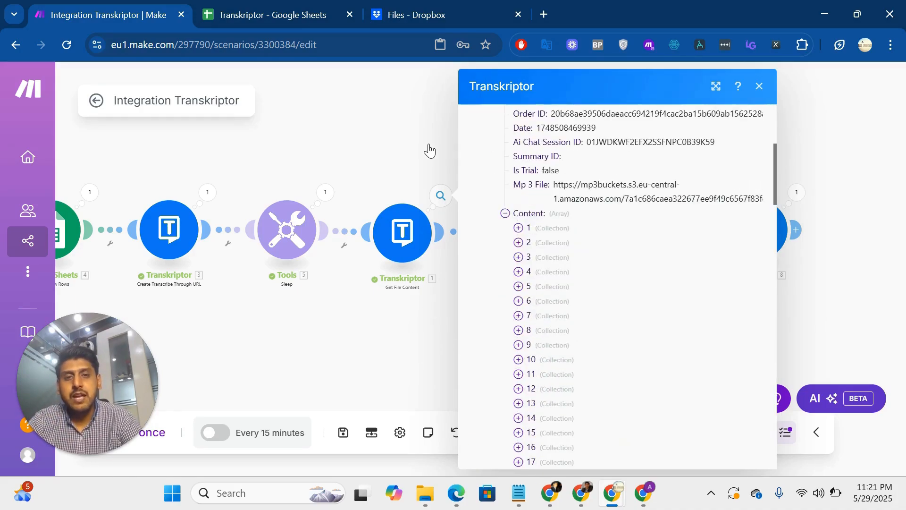
pyautogui.click(412, 154)
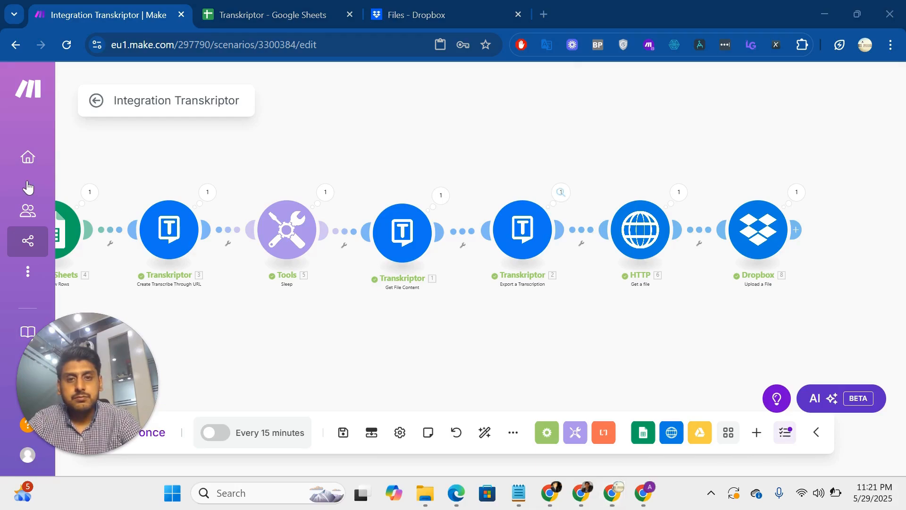
# Examine the Export a Transcription module's input settings, presigned URL and exported transcript content.
pyautogui.click(561, 192)
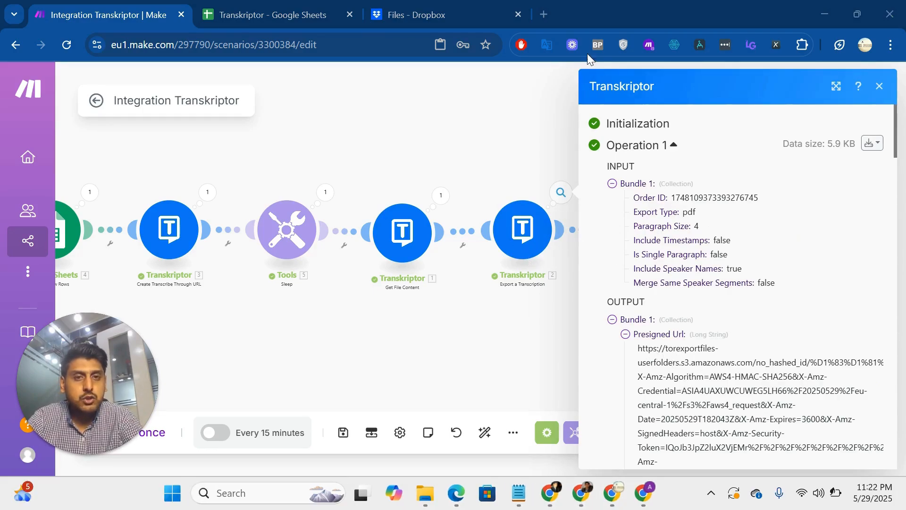
pyautogui.scroll(-5, 690, 352)
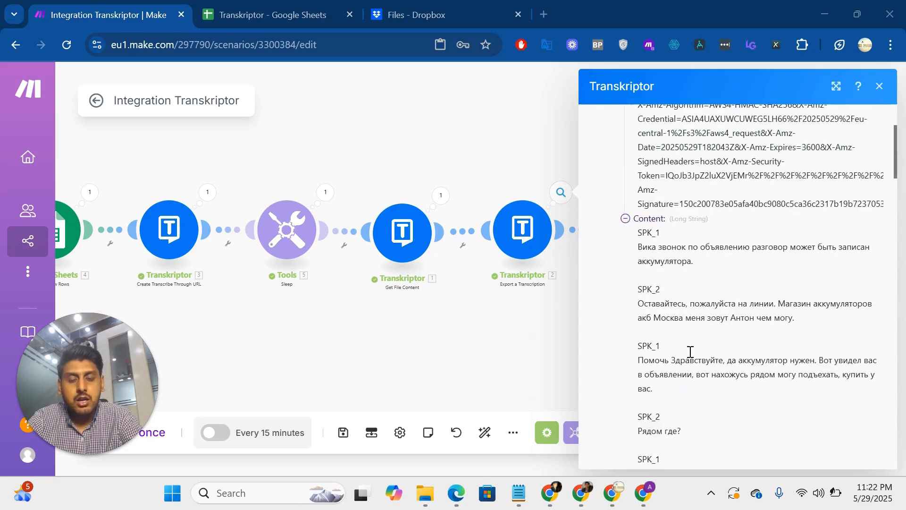